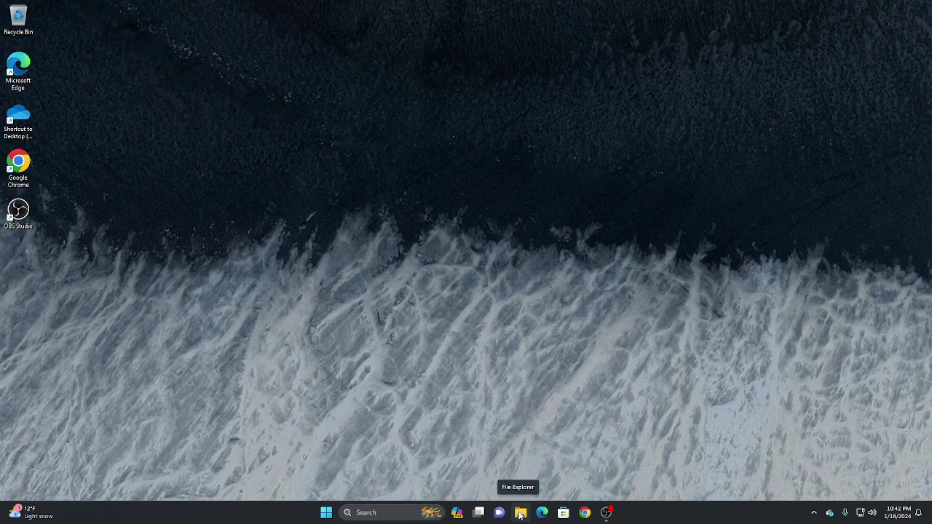
Browse File Explorer to C:\msys64\ucrt64\bin, copy its full path from the address bar, and close Explorer
left_click(519, 514)
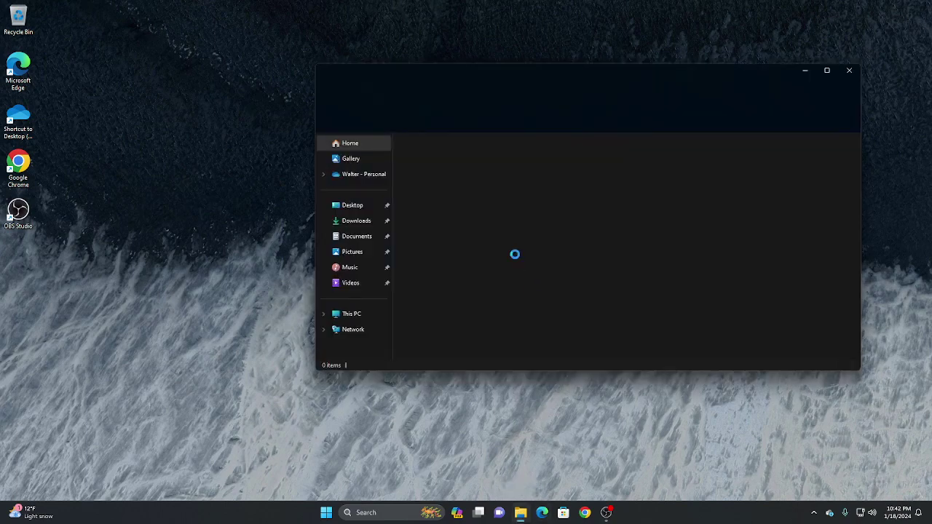
left_click(375, 316)
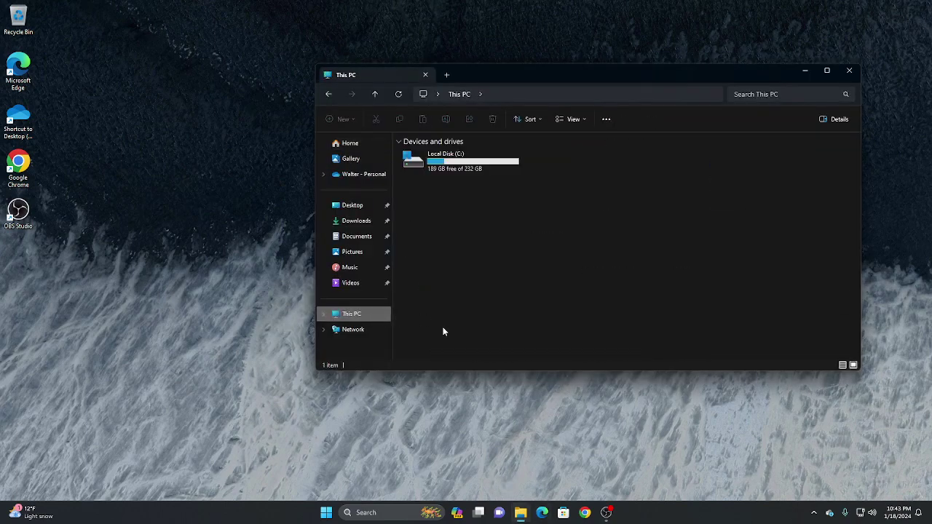
left_click(443, 168)
double_click(444, 168)
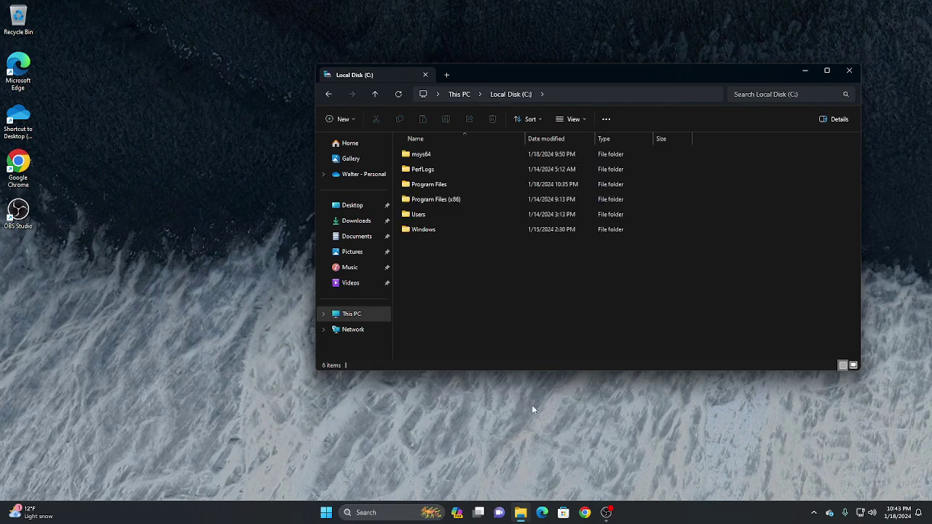
double_click(454, 153)
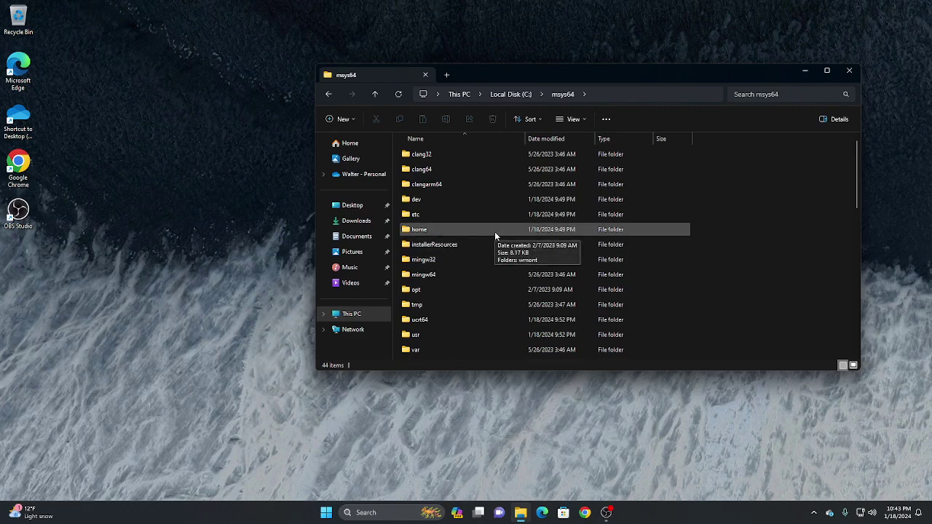
double_click(488, 321)
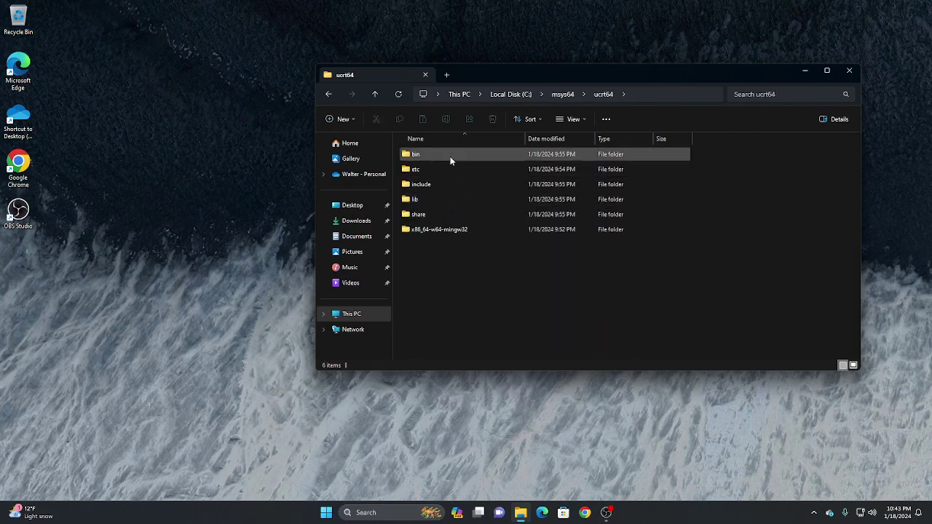
double_click(449, 156)
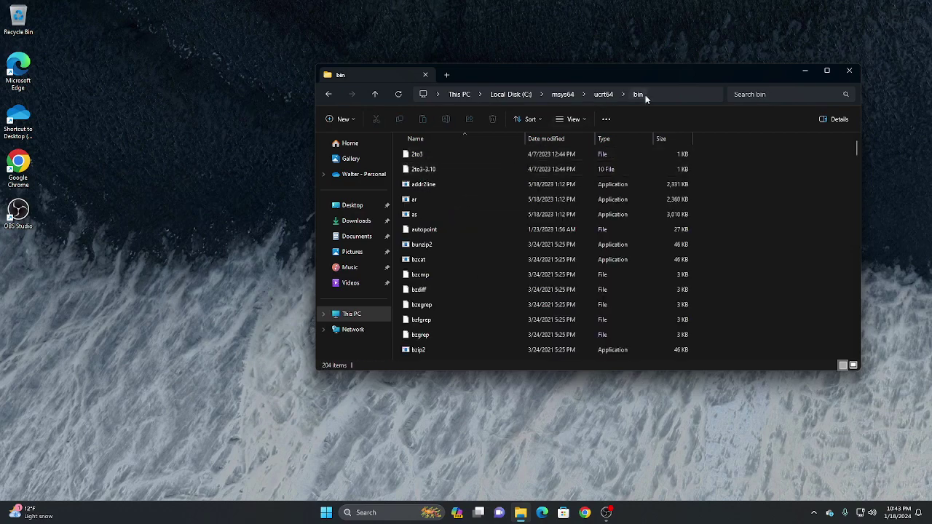
left_click(646, 94)
key("ctrl+c")
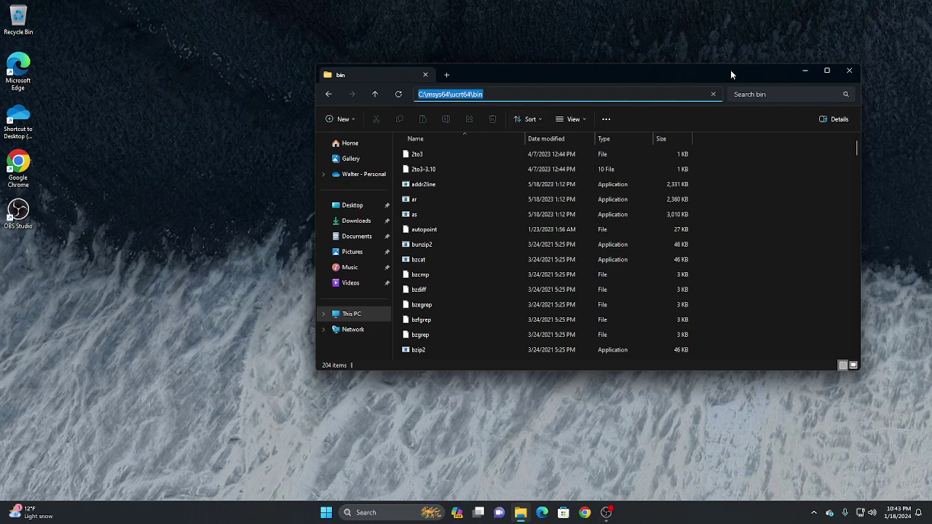
left_click(847, 70)
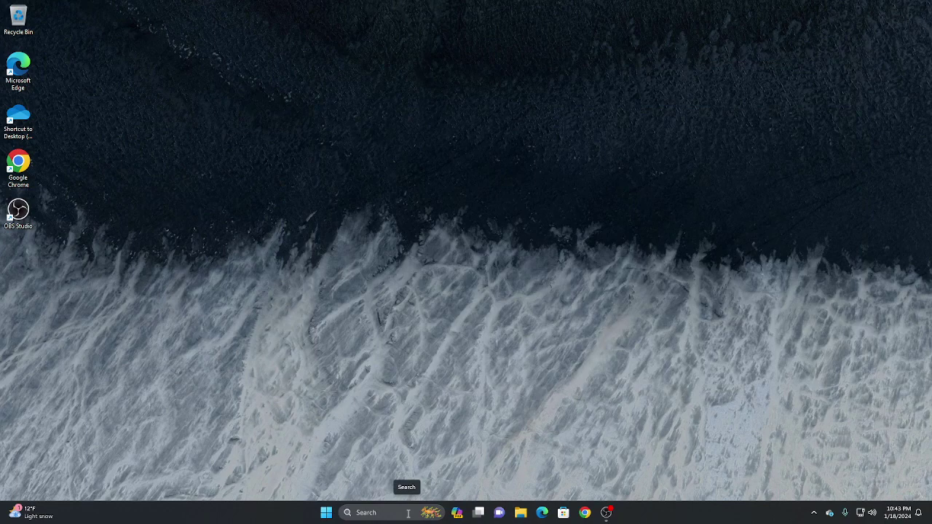
Search 'edit' and open 'Edit environment variables for your account'
left_click(409, 513)
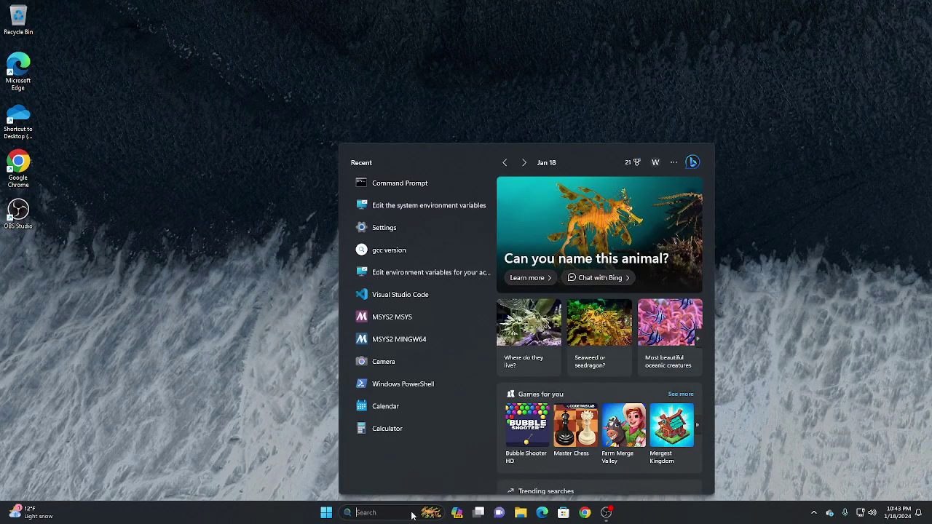
type("edit")
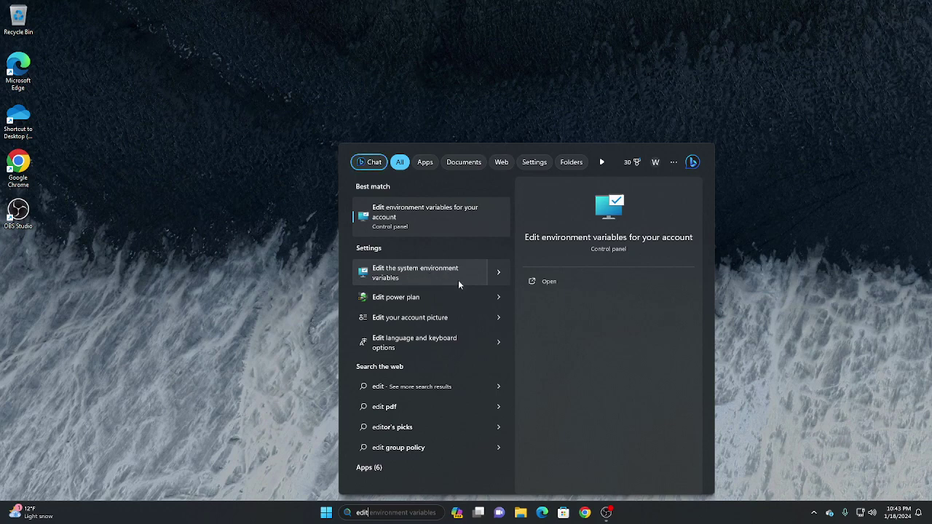
left_click(454, 214)
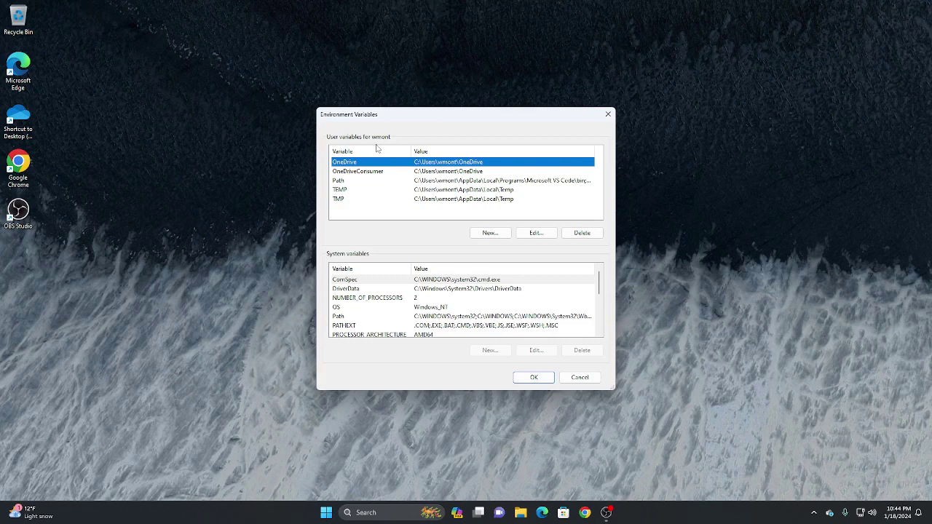
left_click(369, 181)
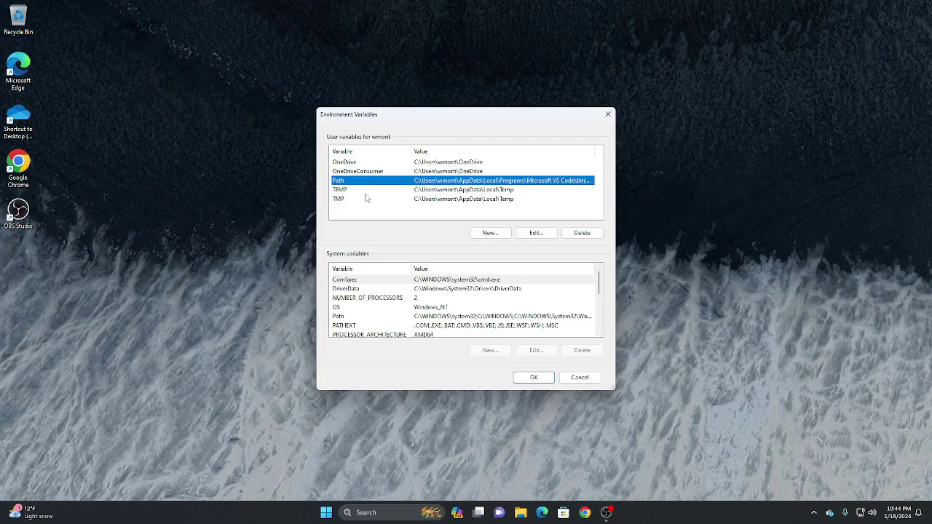
left_click(542, 236)
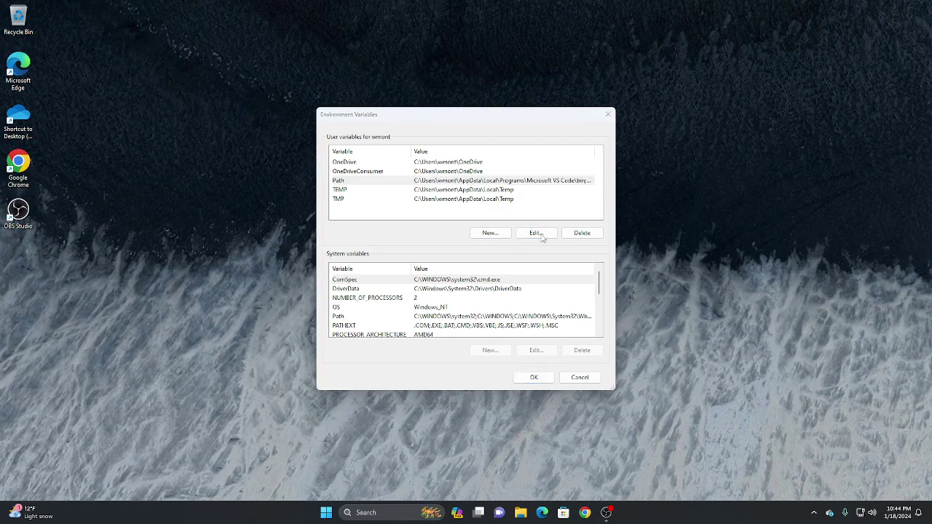
double_click(428, 179)
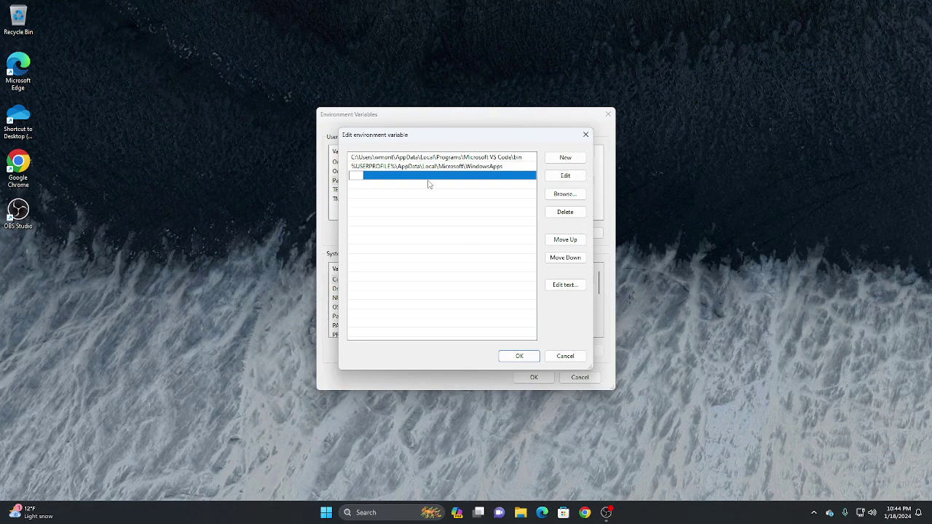
key("ctrl+v")
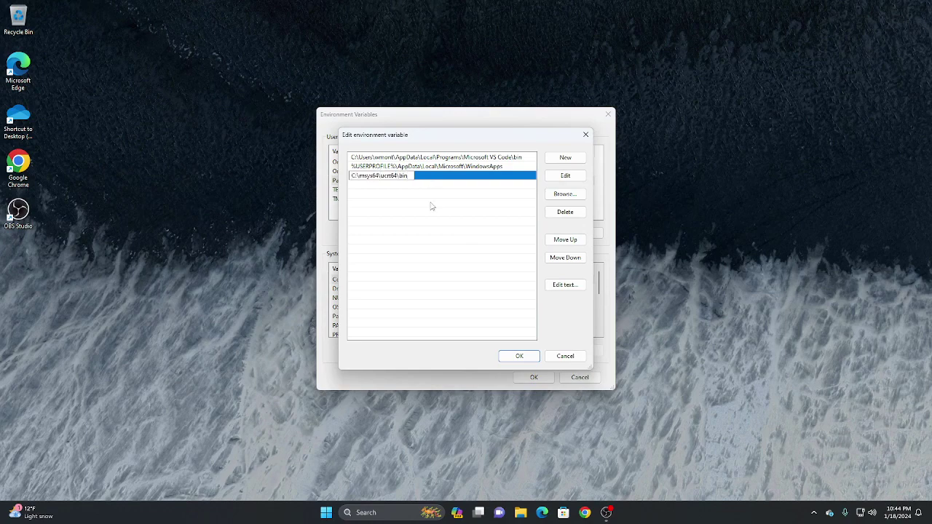
left_click(562, 355)
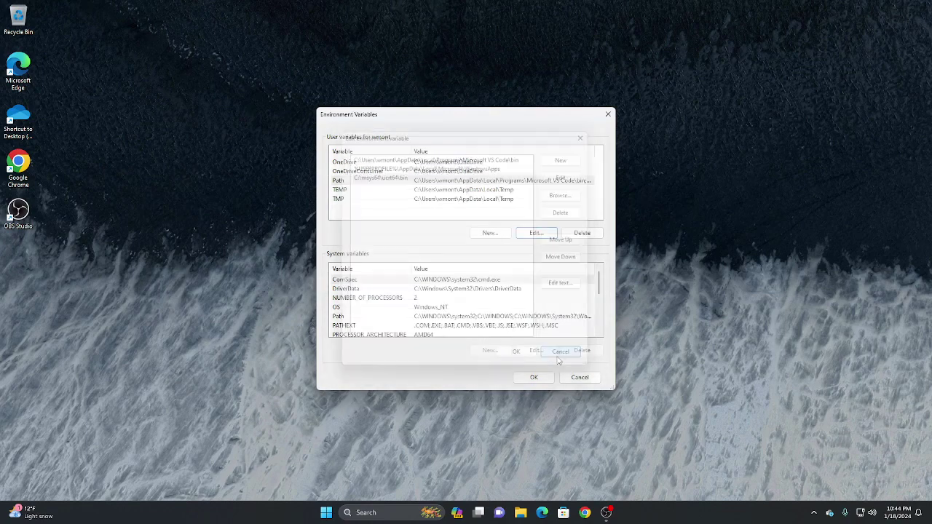
left_click(397, 318)
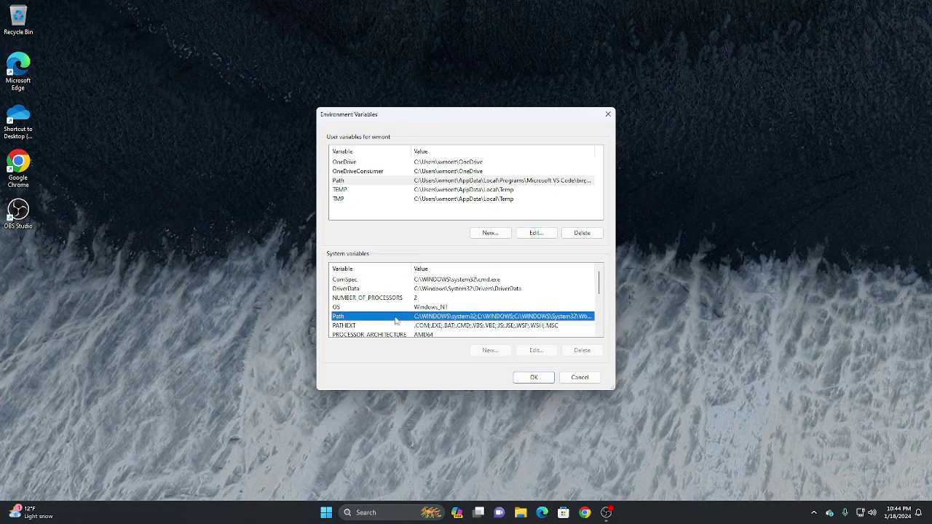
Close the account variables and open System Properties by searching 'edit the system environment variables'
left_click(545, 379)
left_click(364, 510)
type("e")
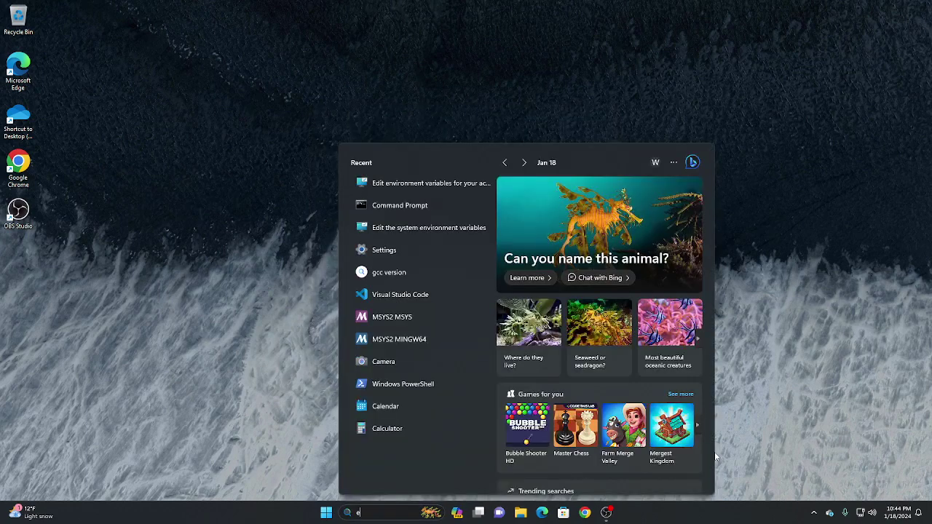
type("dit")
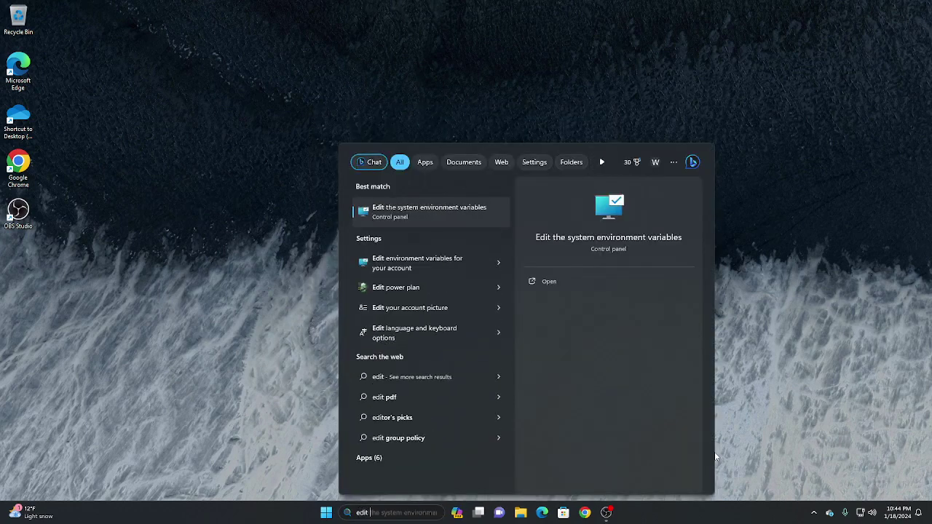
type(" the system e")
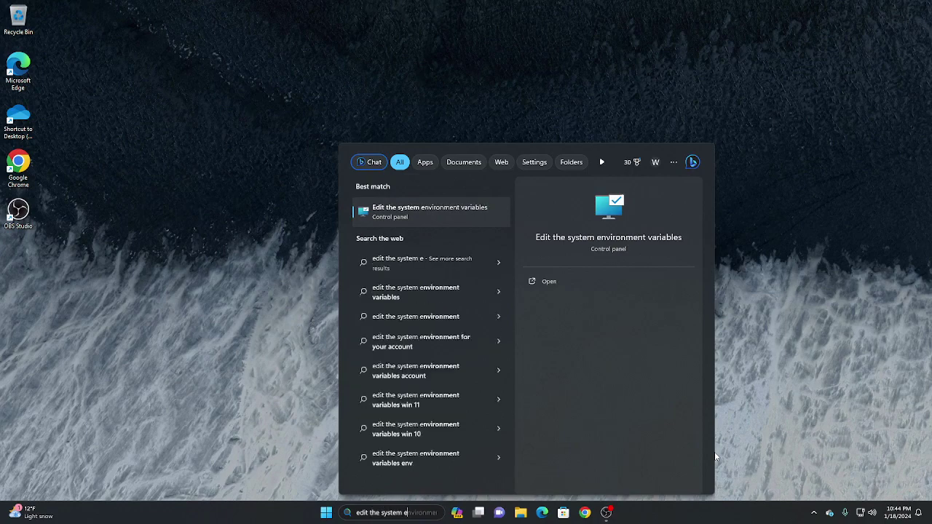
type("nvironme")
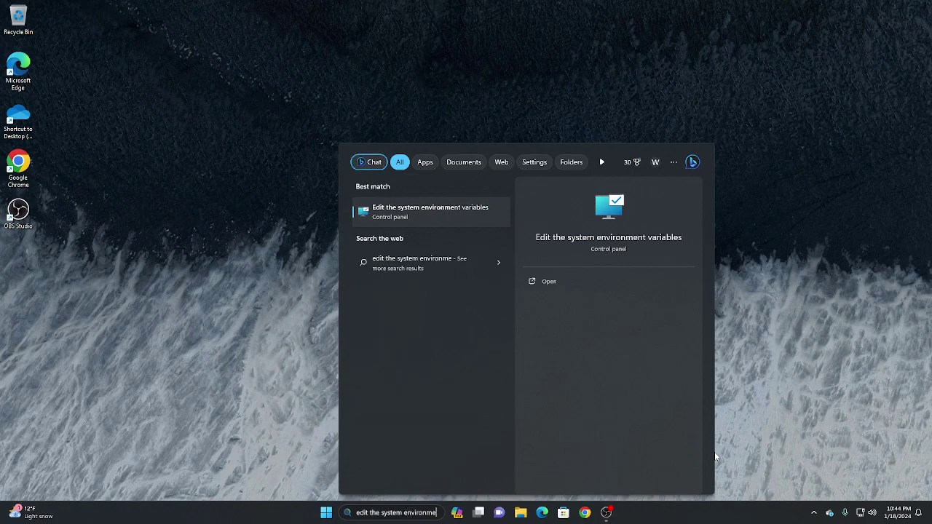
type("nt variables")
key("Return")
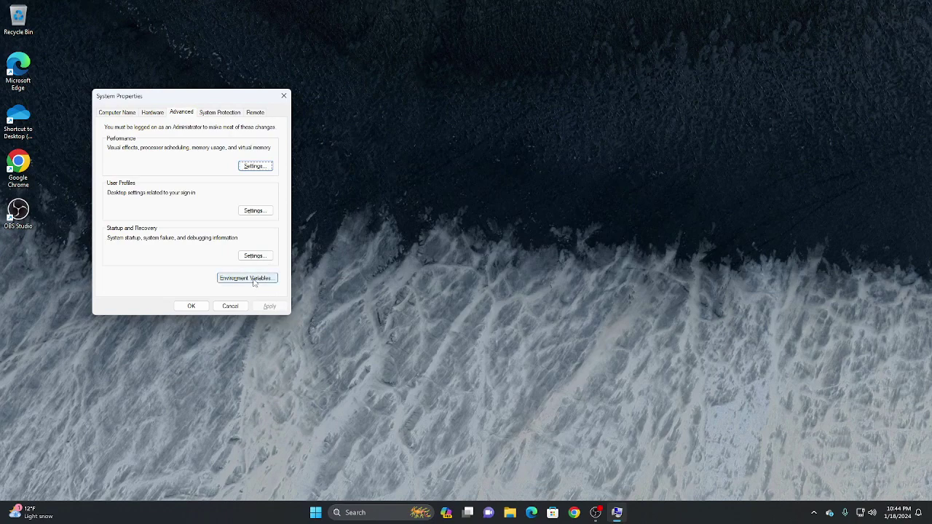
Paste C:\msys64\ucrt64\bin as a new system Path entry, then OK all the dialogs to save it
left_click(251, 280)
left_click(429, 318)
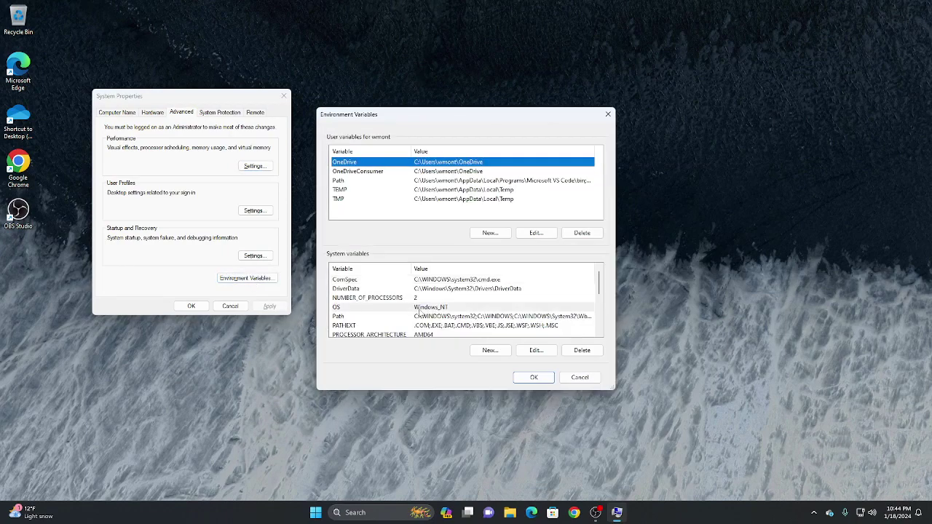
left_click(537, 351)
double_click(482, 217)
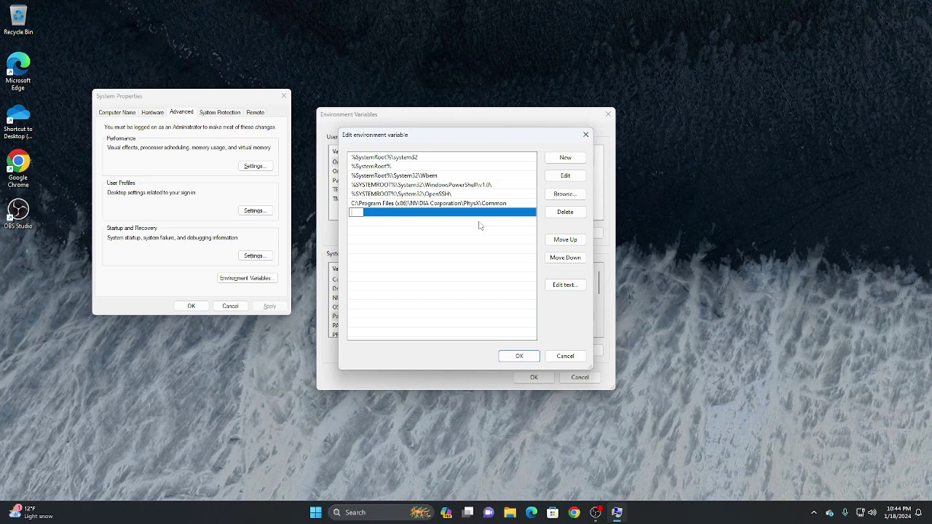
key("ctrl+v")
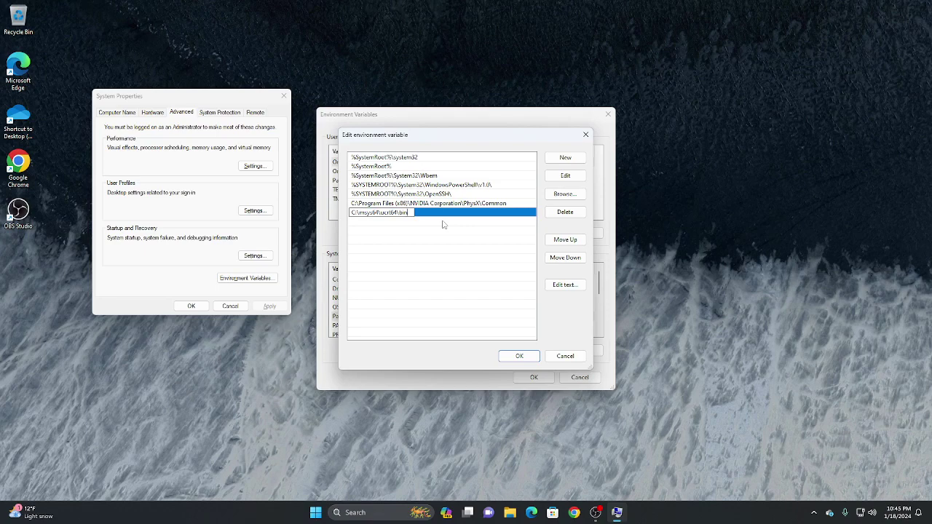
left_click(524, 355)
left_click(531, 377)
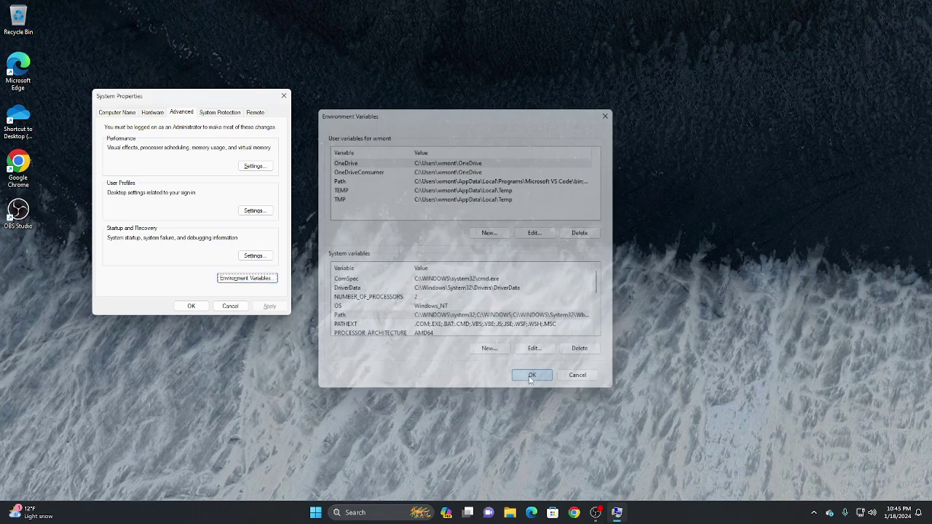
left_click(184, 309)
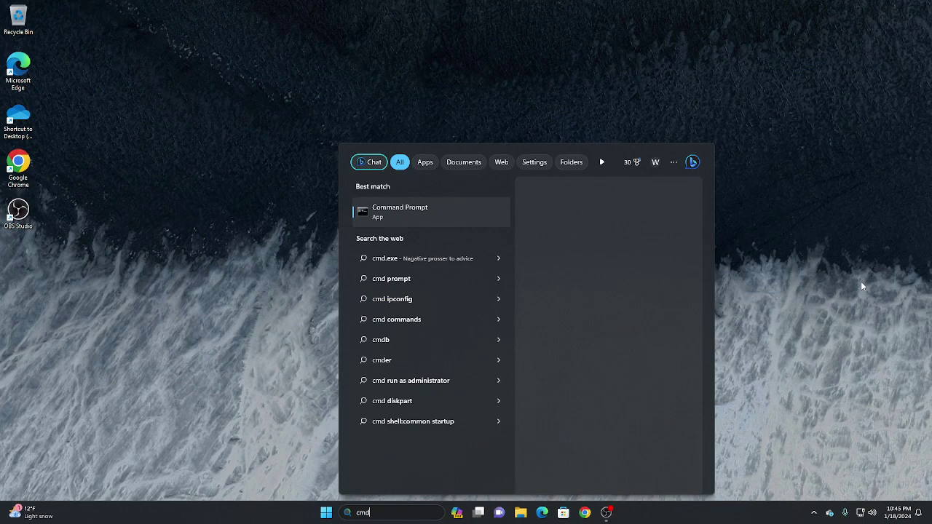
Open Command Prompt and run gcc --version, which reports 13.1.0
key("Return")
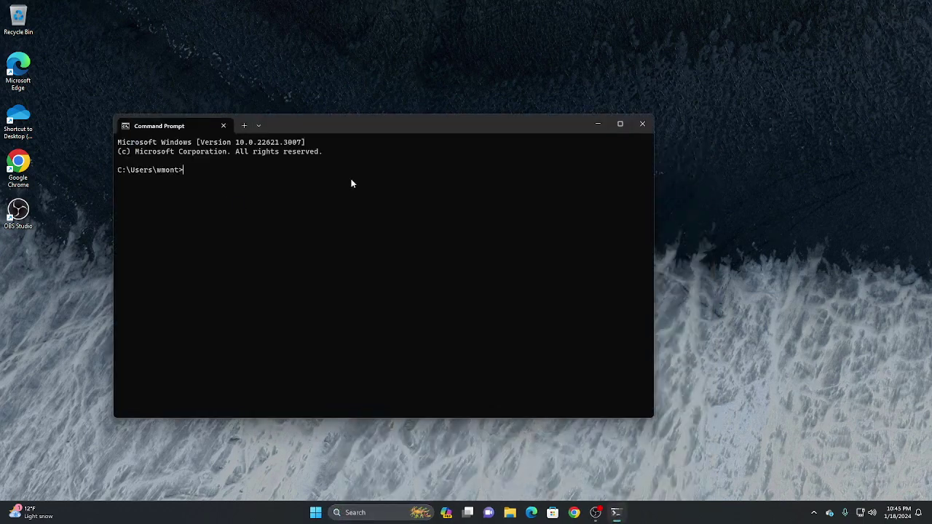
type("gcc --ve")
key("BackSpace")
key("BackSpace")
key("BackSpace")
key("BackSpace")
type("ion")
key("Return")
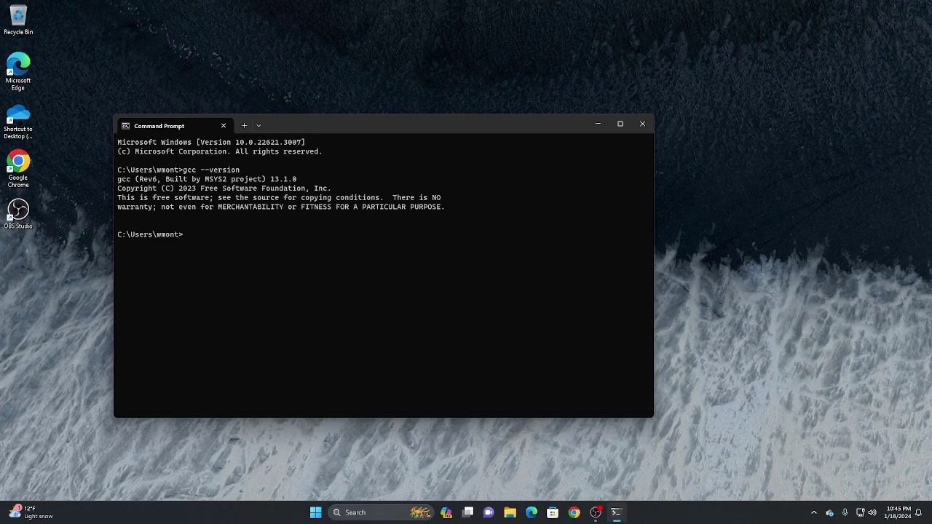
Run g++ --version and gdb --version to confirm both tools are found
type("g++ --versio")
type("n")
key("Return")
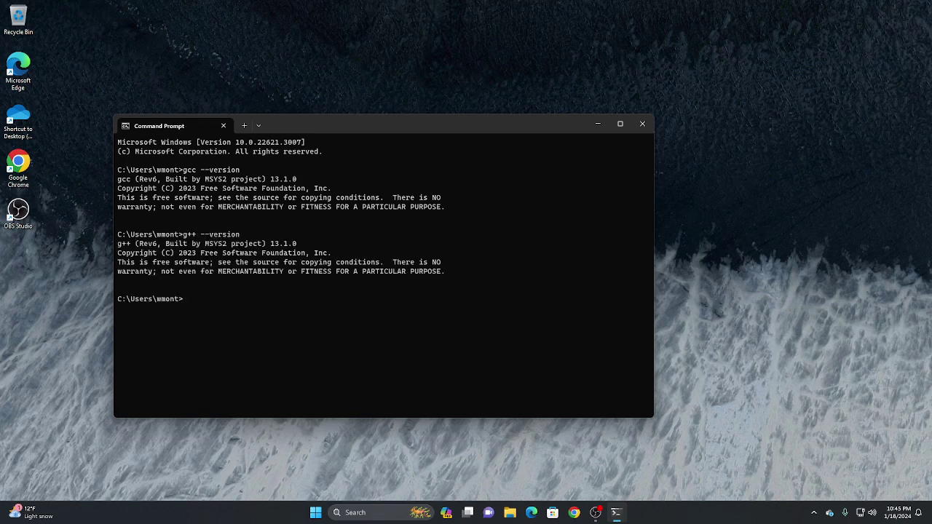
type("gdb --version")
key("Return")
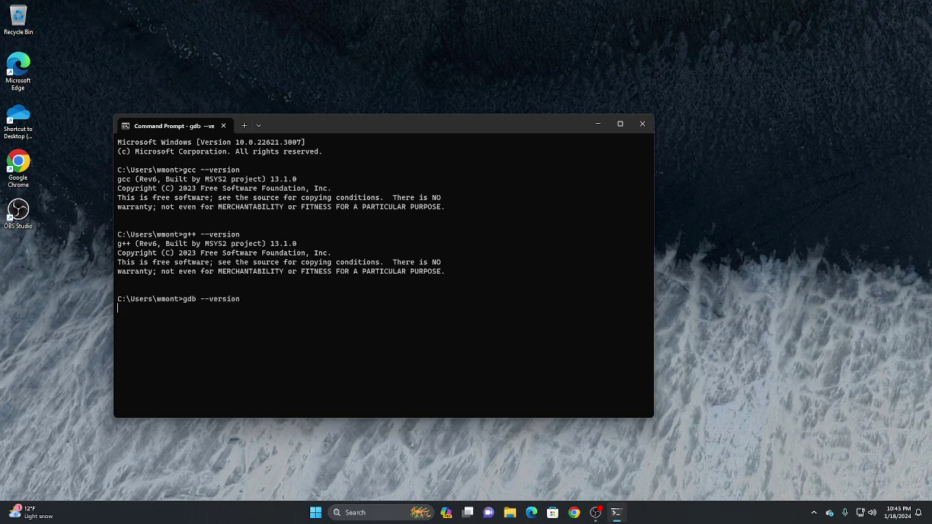